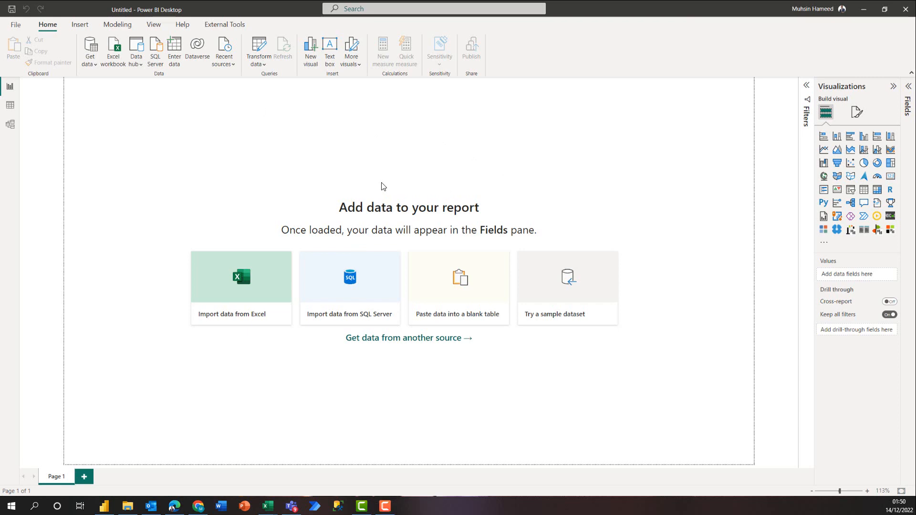
# - Switch to SharePoint in the browser and open the EmployeeCheckIn list of the Power Platform Demo site
pyautogui.hotkey('alt', 'Tab')
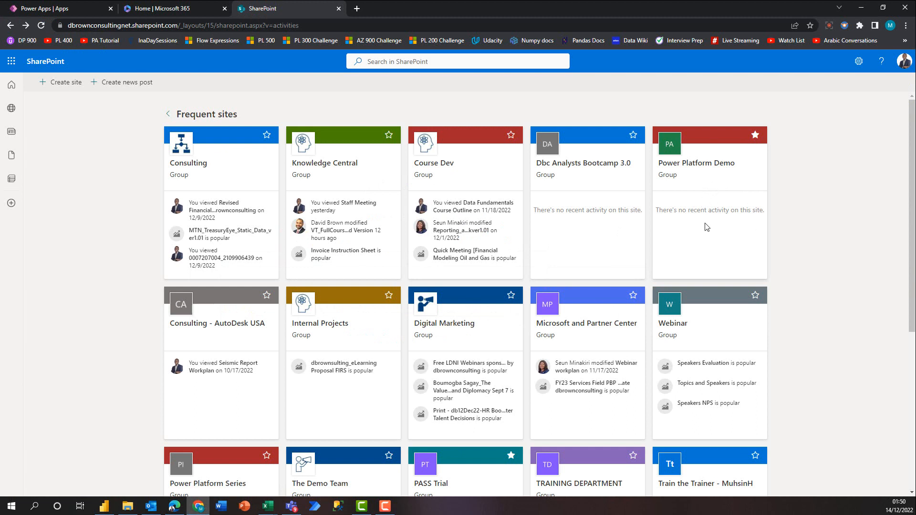
pyautogui.click(708, 185)
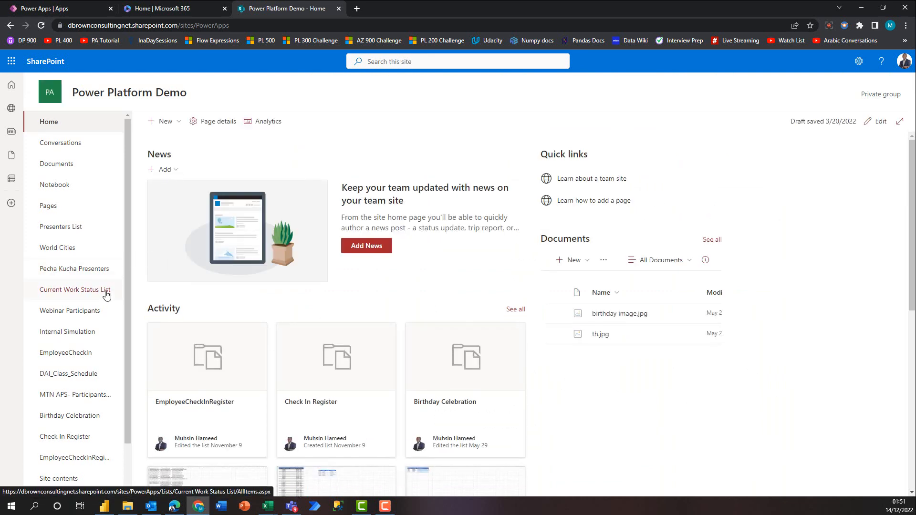
pyautogui.click(86, 354)
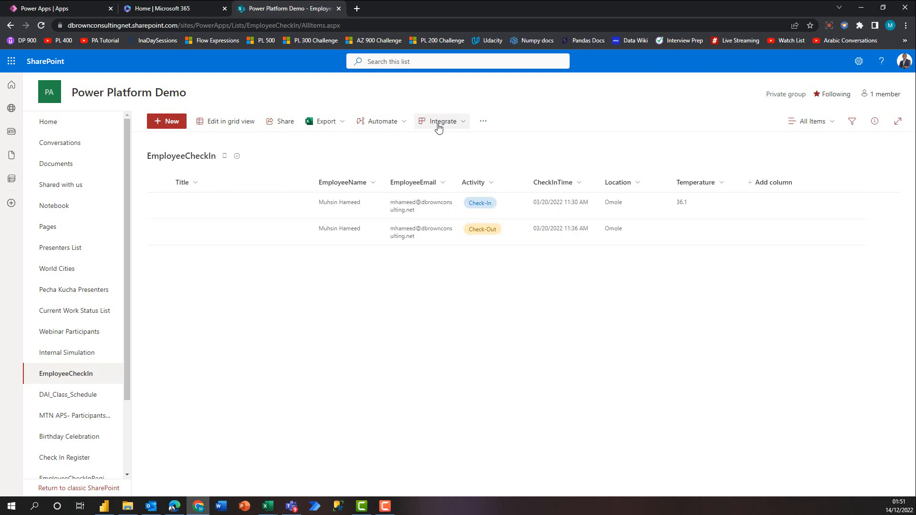
# - Visualize the EmployeeCheckIn list through the Power BI integration
pyautogui.click(459, 123)
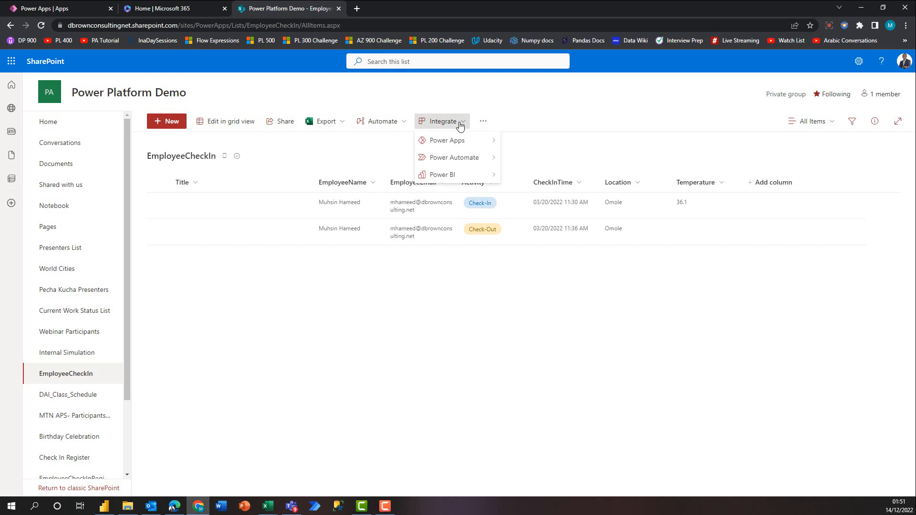
pyautogui.moveTo(466, 180)
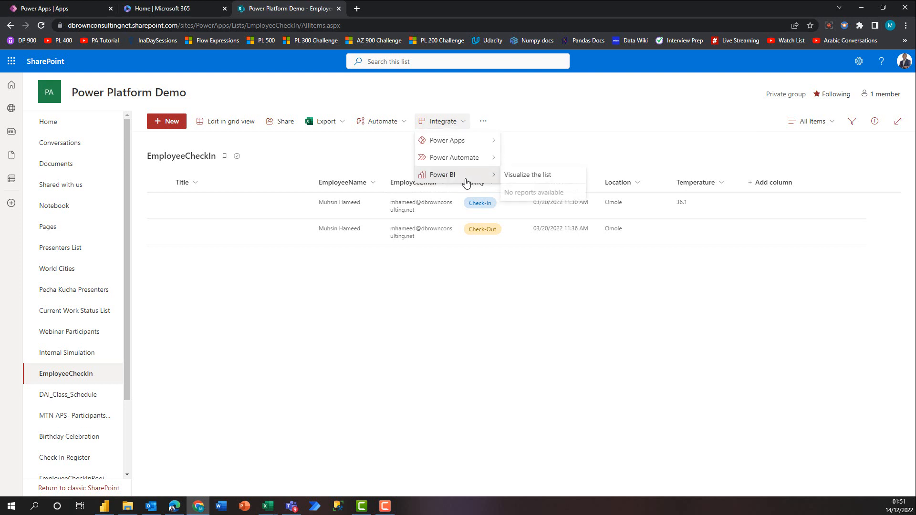
pyautogui.click(539, 179)
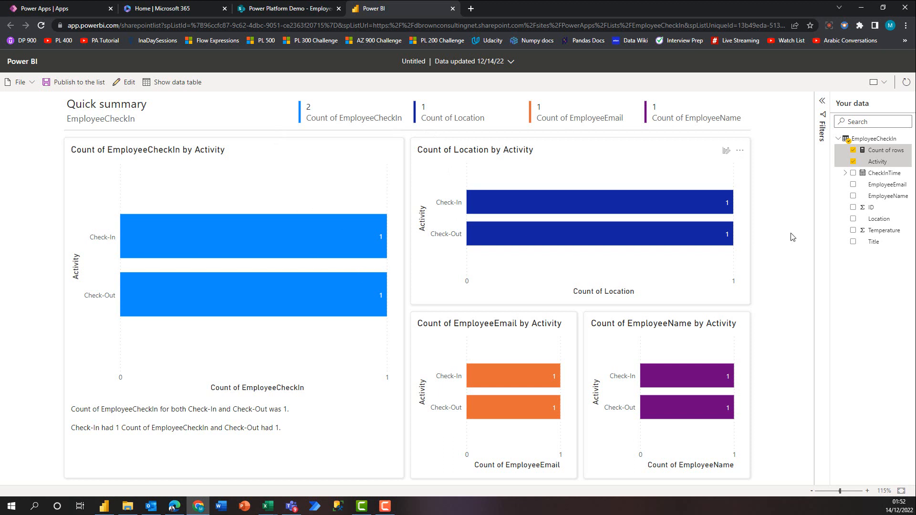
# - Switch the quick summary report to edit mode and add a new blank page
pyautogui.click(125, 82)
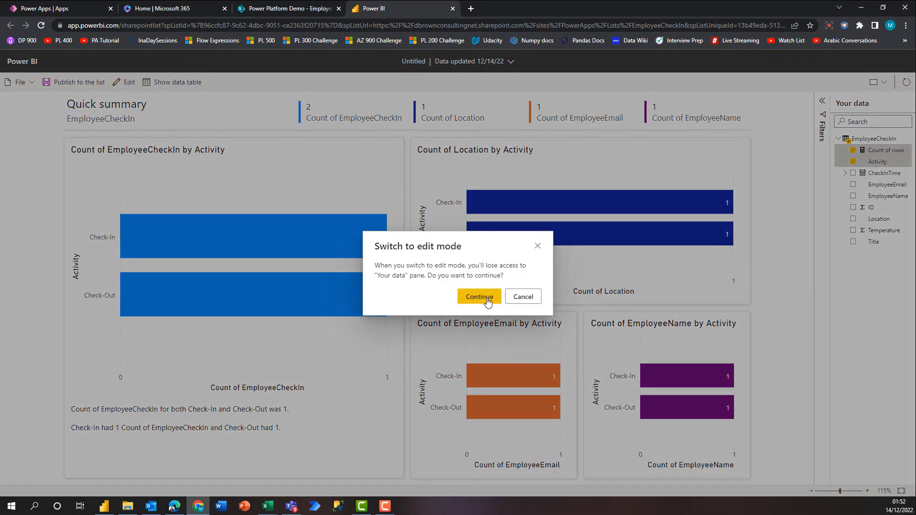
pyautogui.click(485, 299)
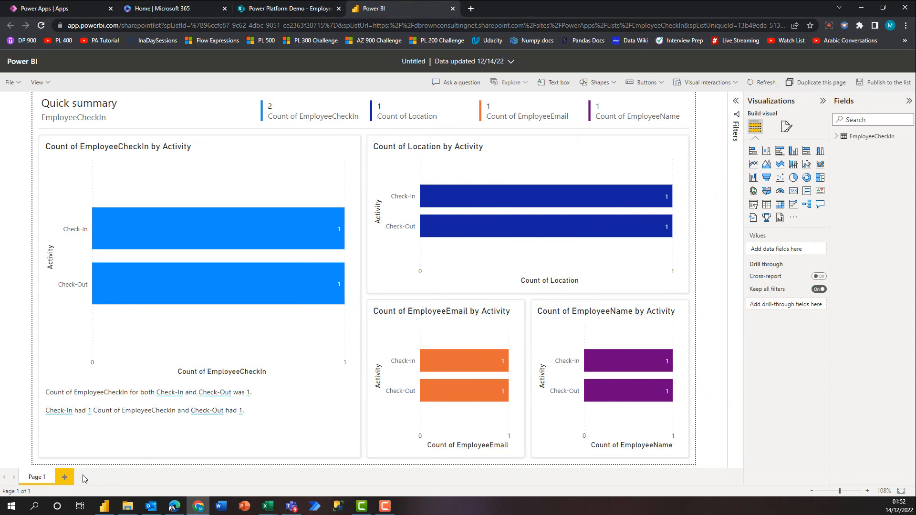
pyautogui.click(67, 477)
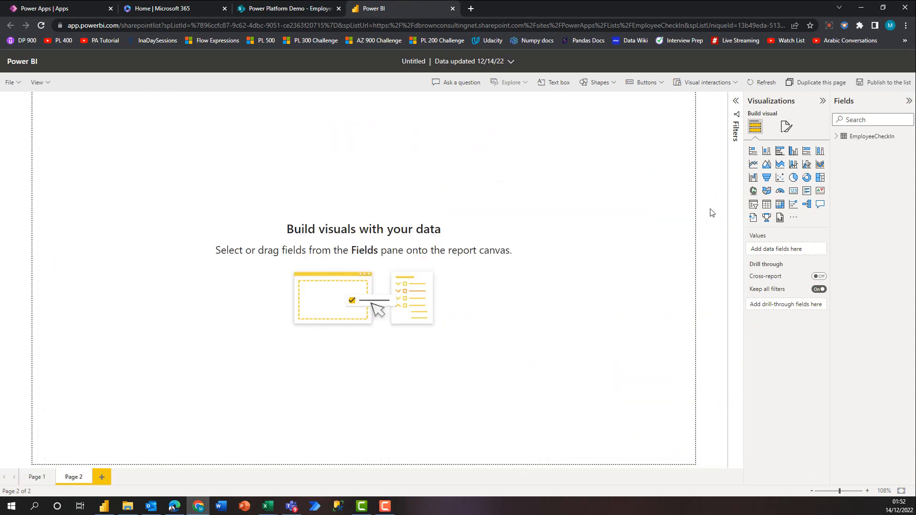
# - Add a funnel chart to the new page with EmployeeEmail as its category
pyautogui.click(767, 177)
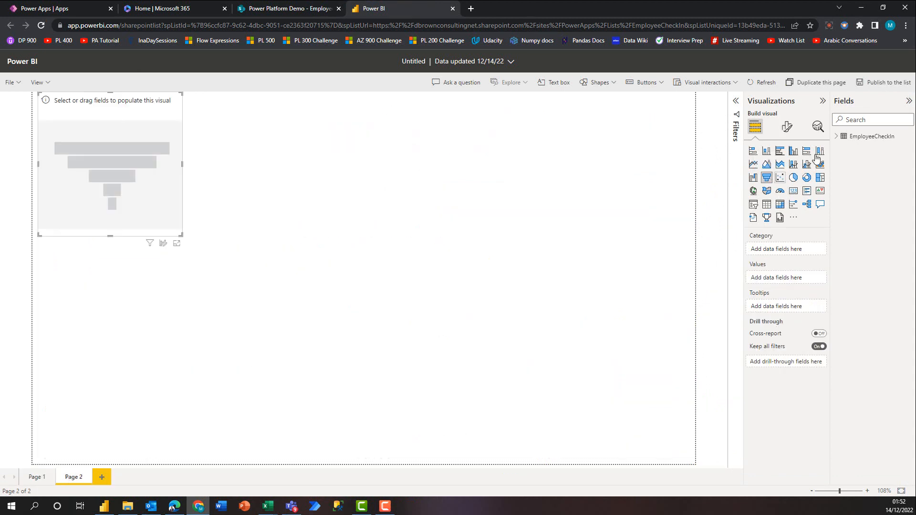
pyautogui.click(836, 136)
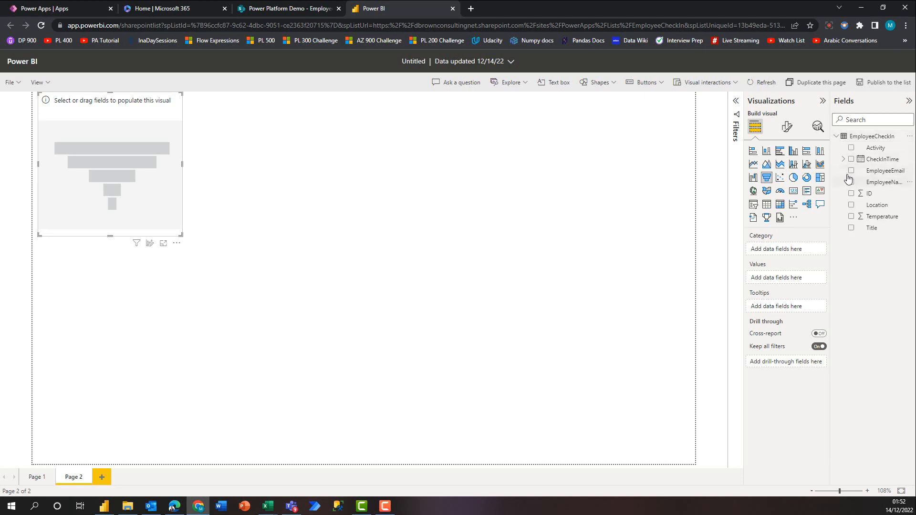
pyautogui.click(851, 171)
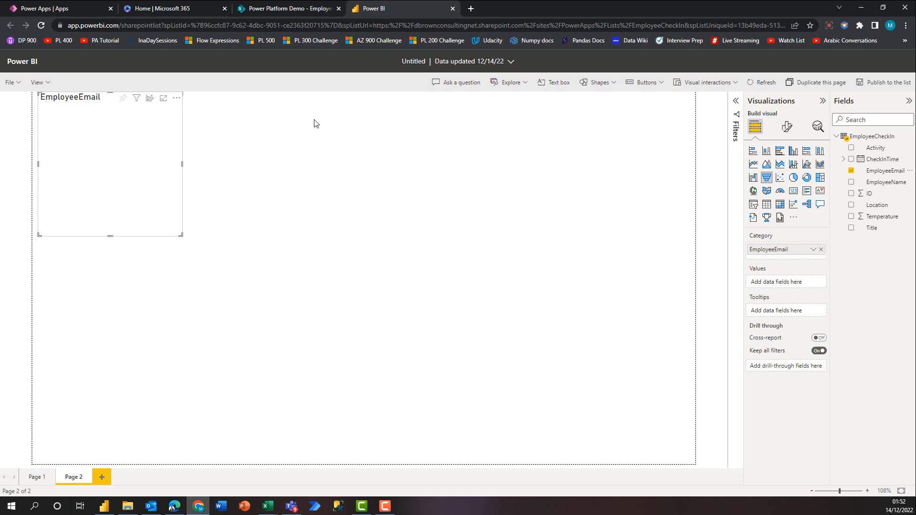
# - Switch to Power BI Desktop and start a data connection to SharePoint Online List from the online services
pyautogui.click(294, 7)
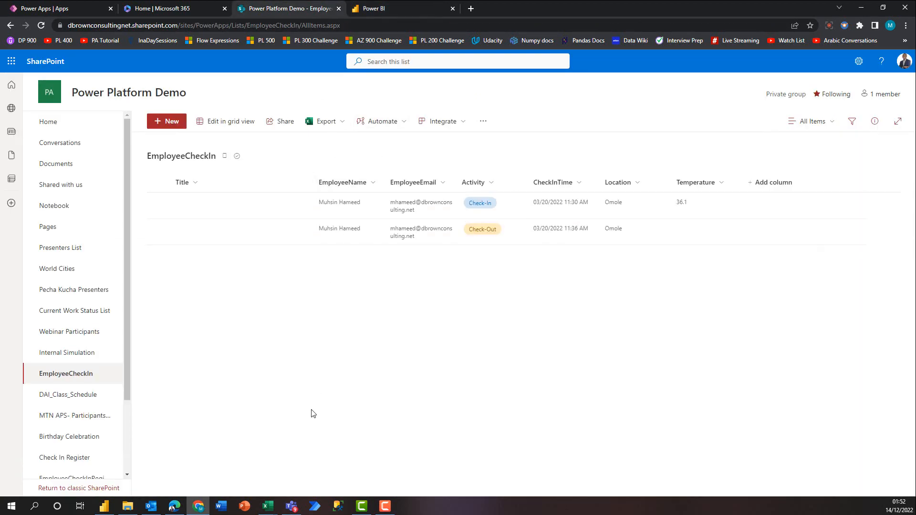
pyautogui.click(104, 507)
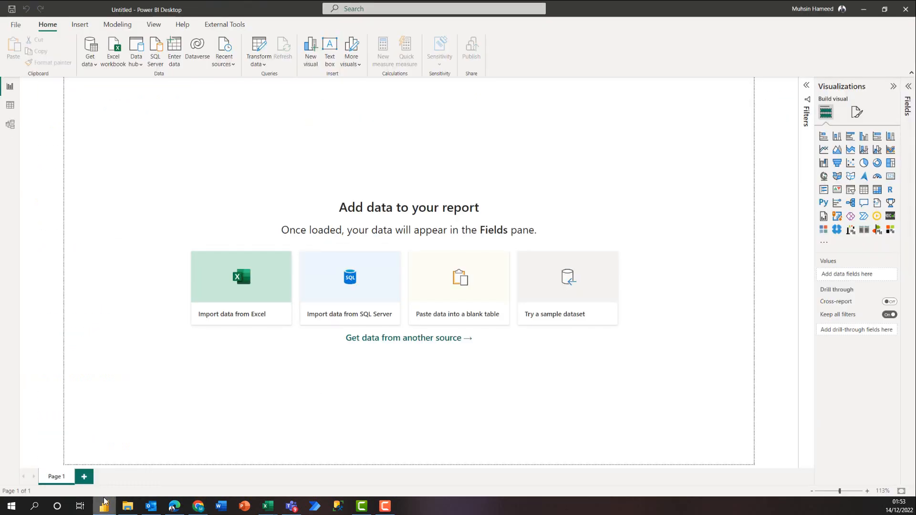
pyautogui.click(90, 58)
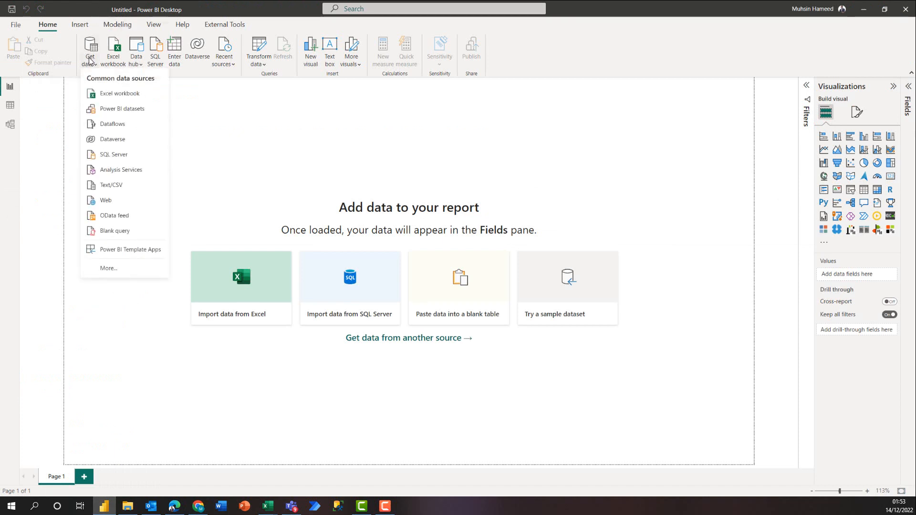
pyautogui.click(124, 268)
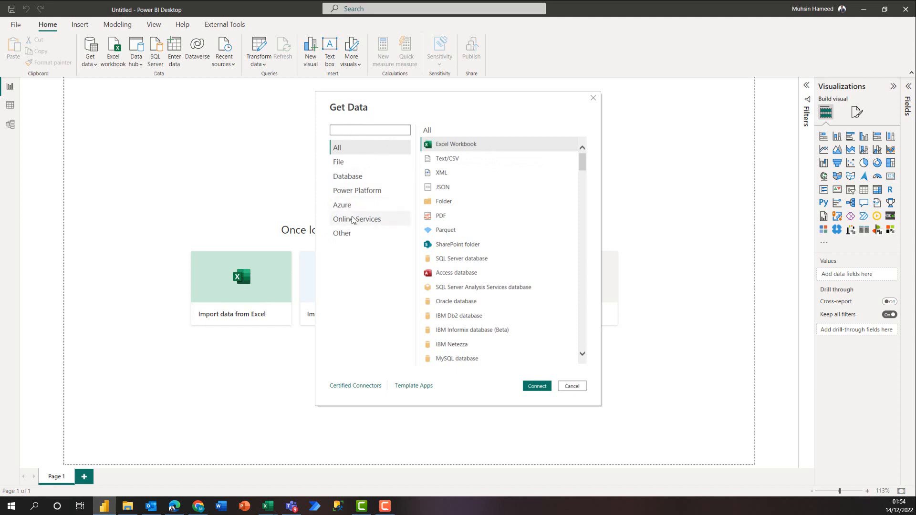
pyautogui.click(353, 219)
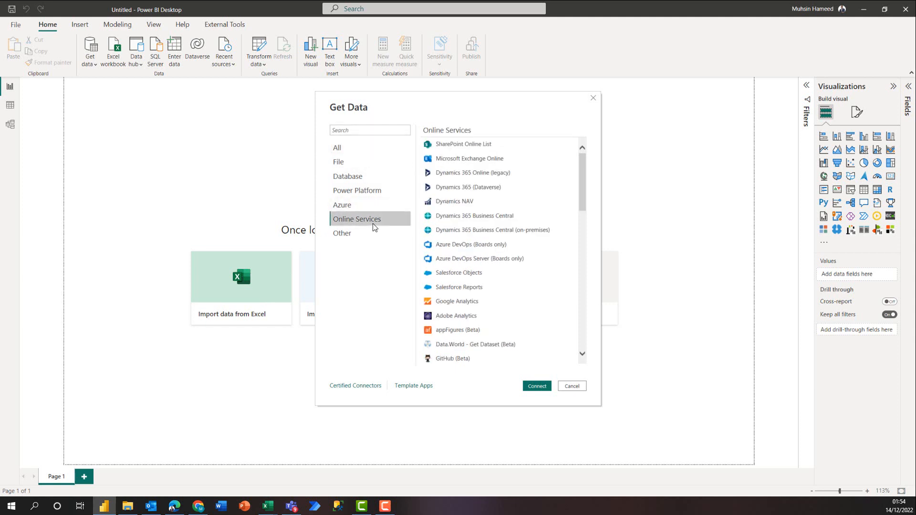
pyautogui.click(473, 144)
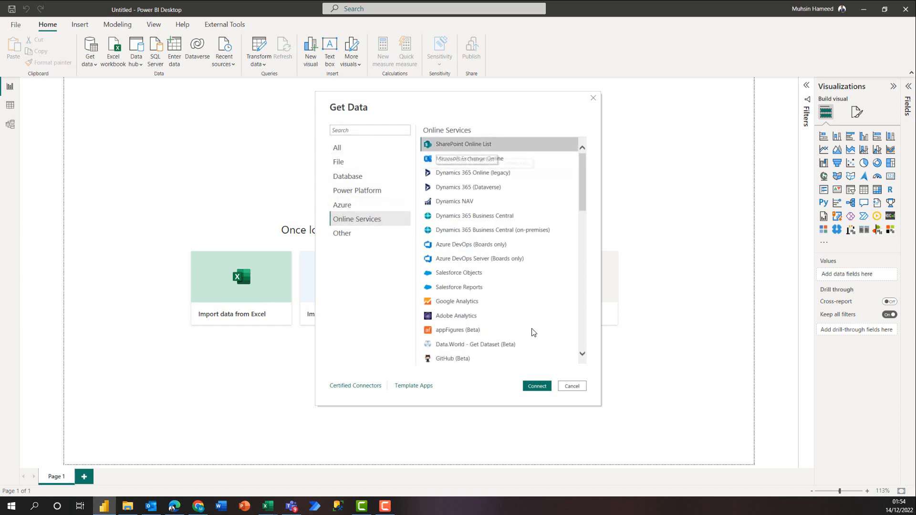
pyautogui.click(537, 386)
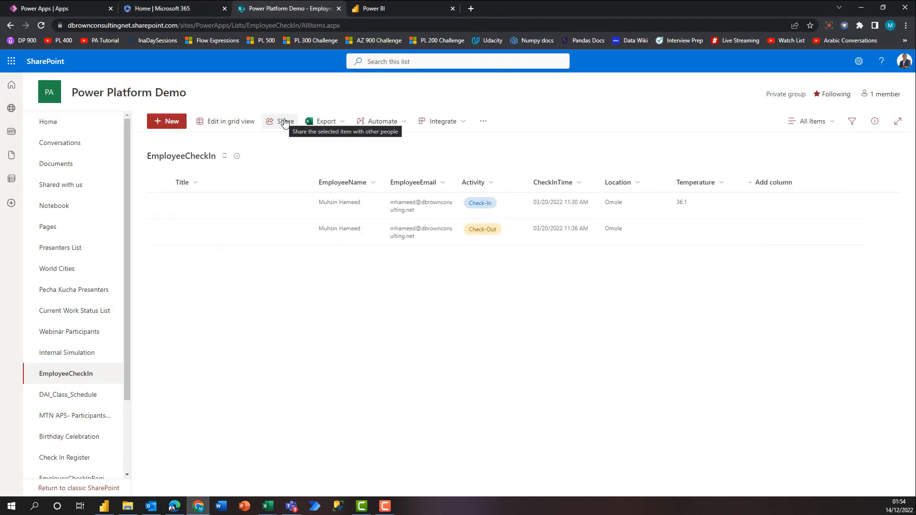
# - Copy the site part of the EmployeeCheckIn page's address in the browser, from https up to and including /sites/PowerApps
pyautogui.hotkey('ctrl', 'Tab')
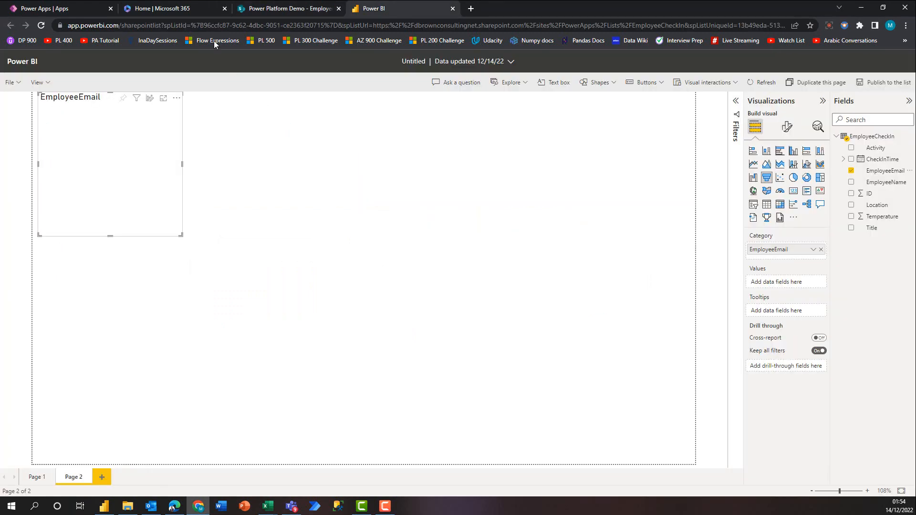
pyautogui.click(293, 6)
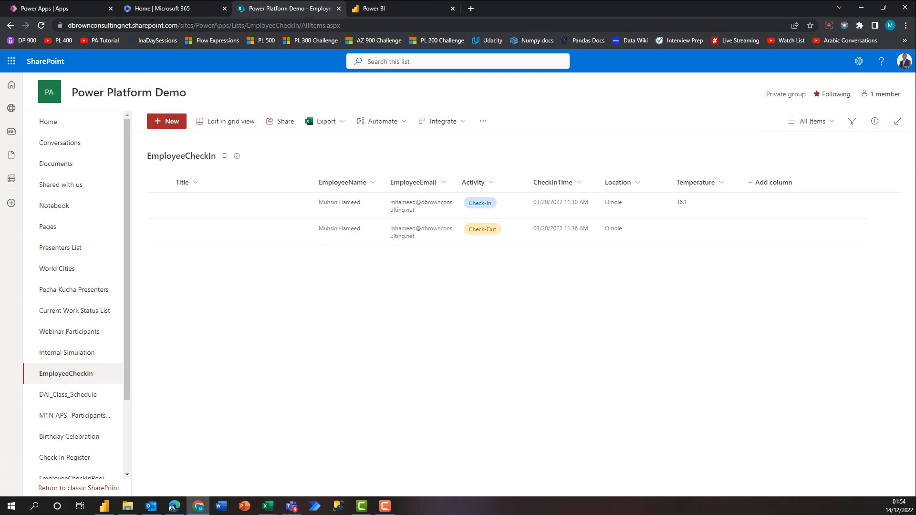
pyautogui.click(166, 21)
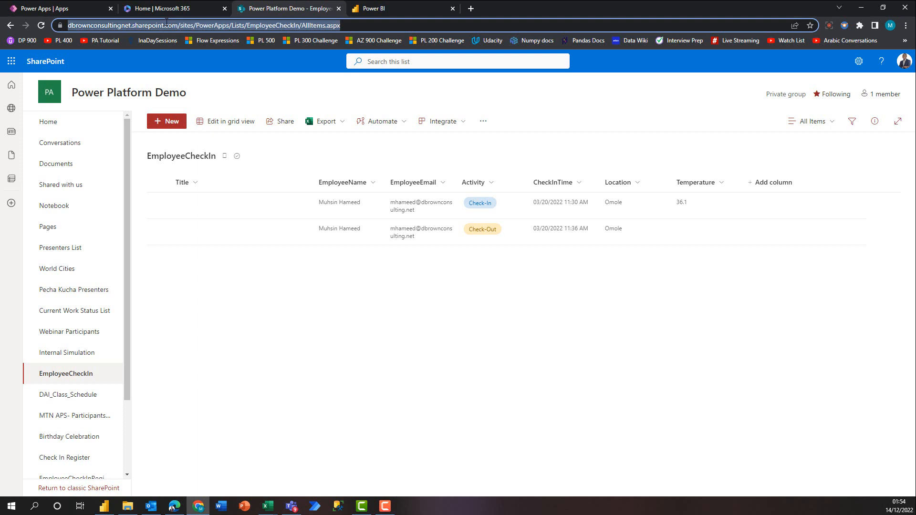
pyautogui.hotkey('ctrl', '+')
pyautogui.hotkey('ctrl', '+')
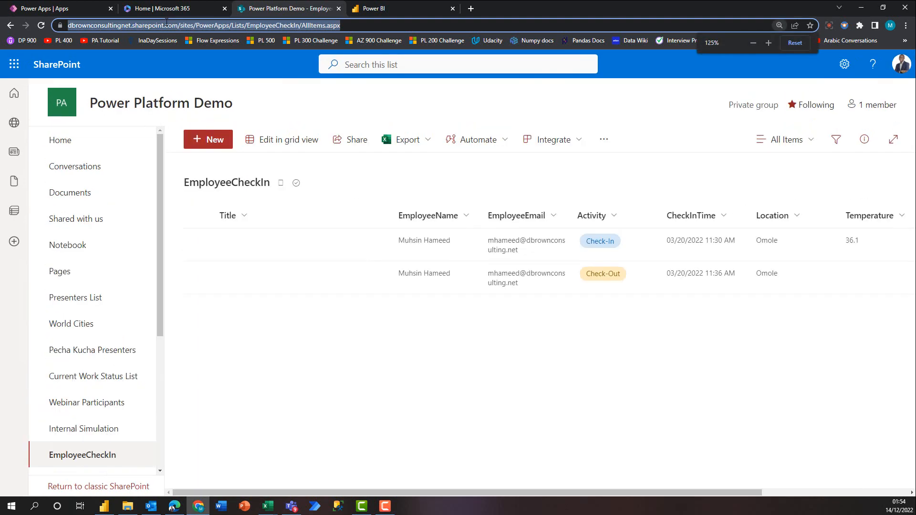
pyautogui.hotkey('ctrl', '+')
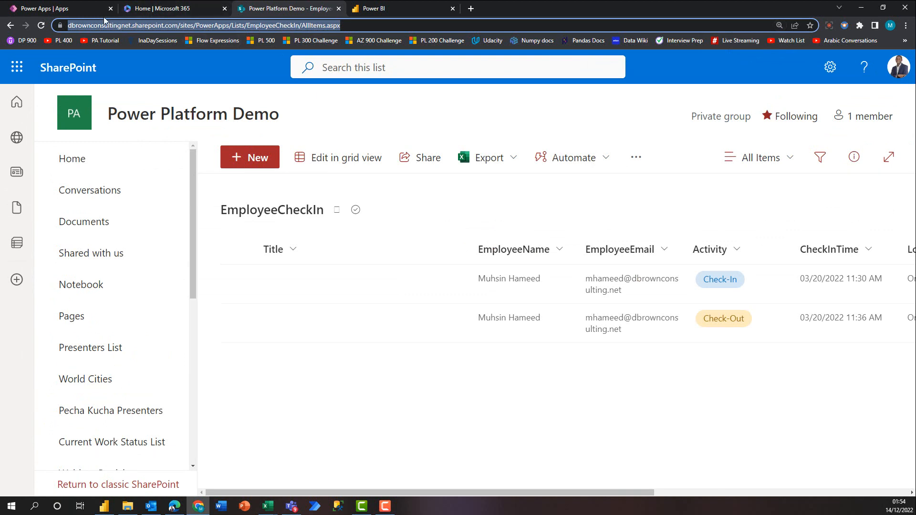
pyautogui.click(87, 26)
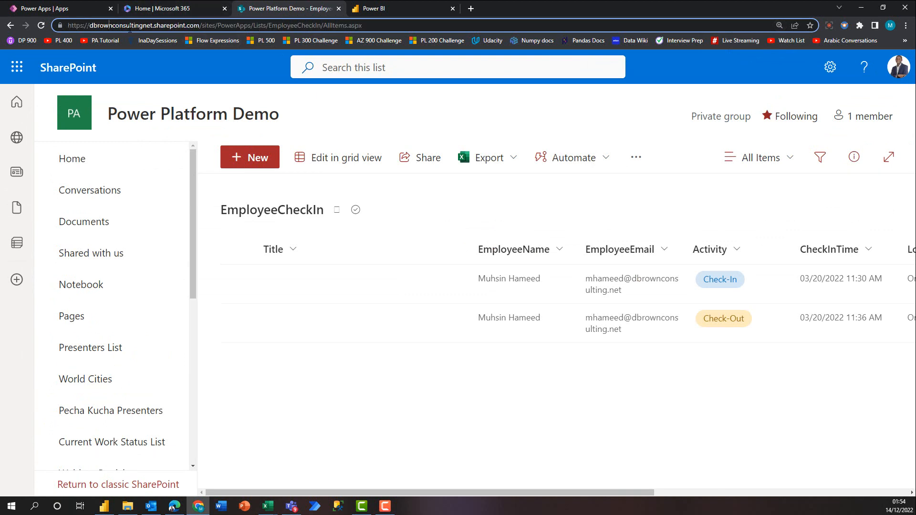
pyautogui.moveTo(88, 26); pyautogui.dragTo(251, 28)
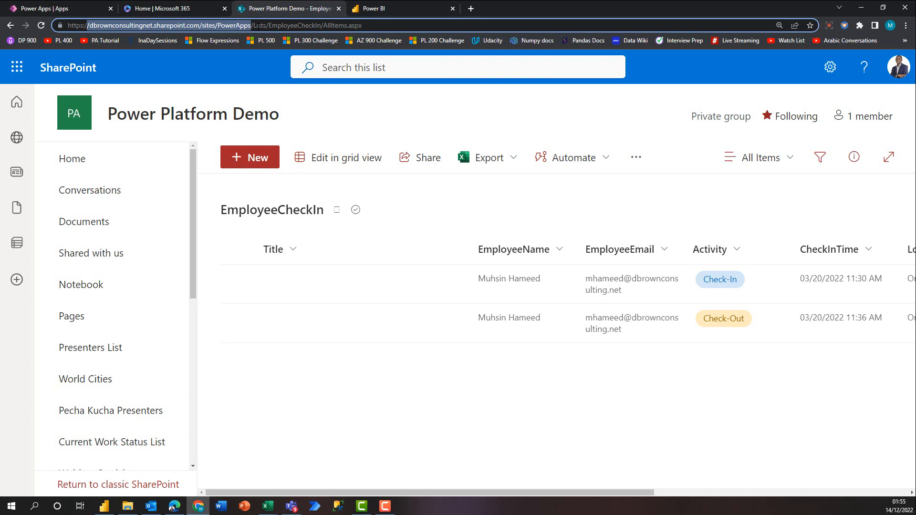
pyautogui.click(252, 29)
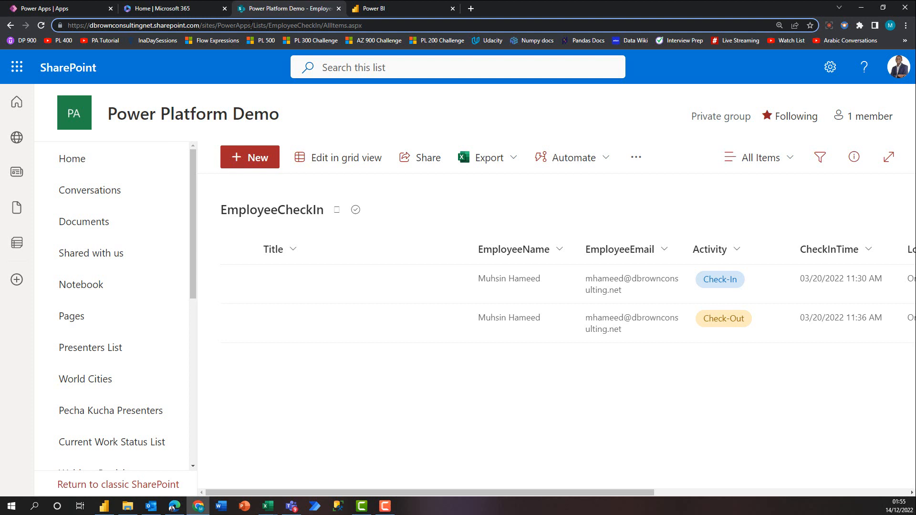
pyautogui.moveTo(252, 25); pyautogui.dragTo(67, 26)
pyautogui.hotkey('ctrl', 'c')
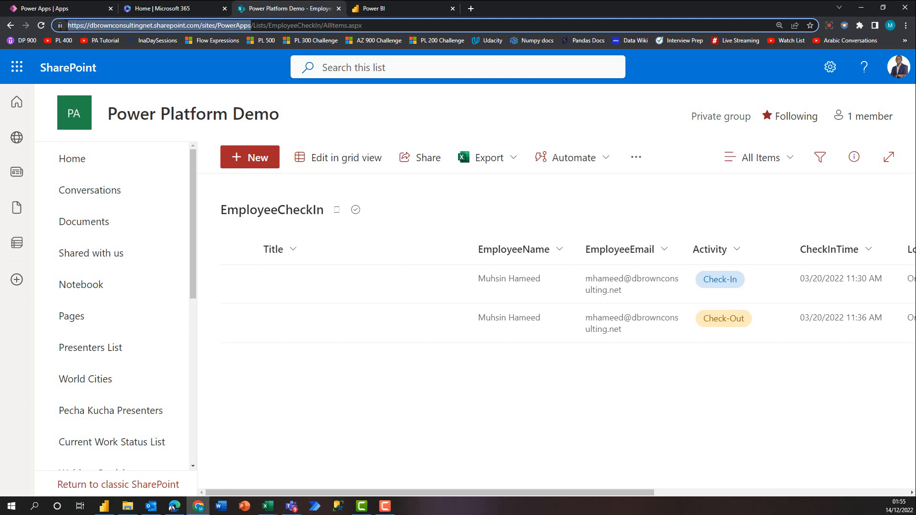
pyautogui.hotkey('alt', 'Tab')
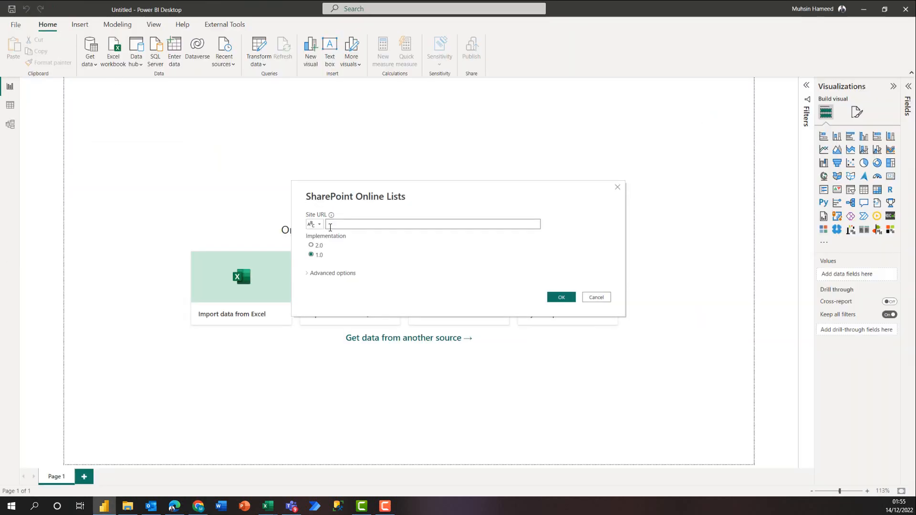
pyautogui.hotkey('ctrl', 'v')
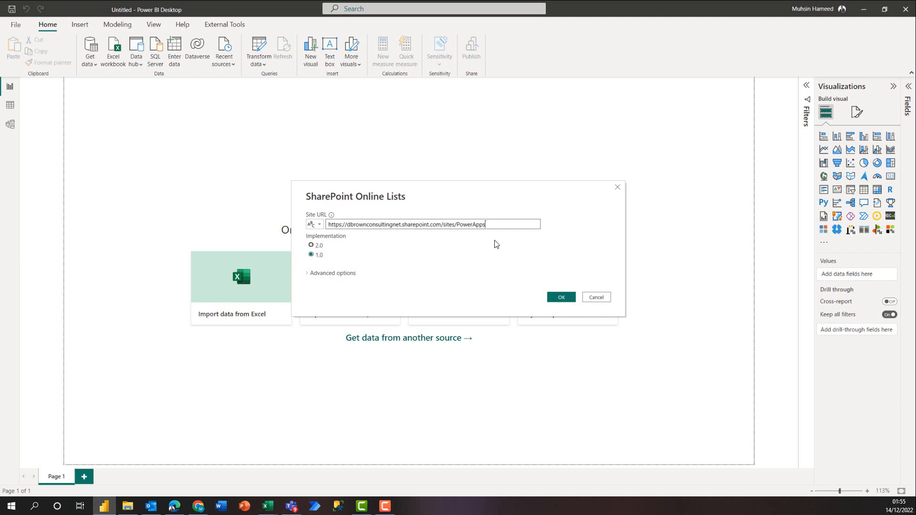
pyautogui.click(555, 300)
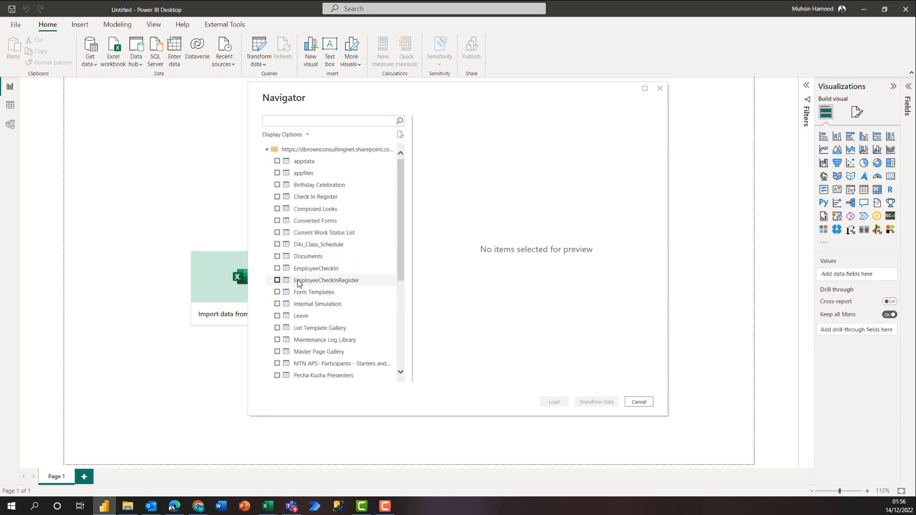
# - Select the EmployeeCheckIn table for import and compare its previewed columns with those of the SharePoint list
pyautogui.click(277, 268)
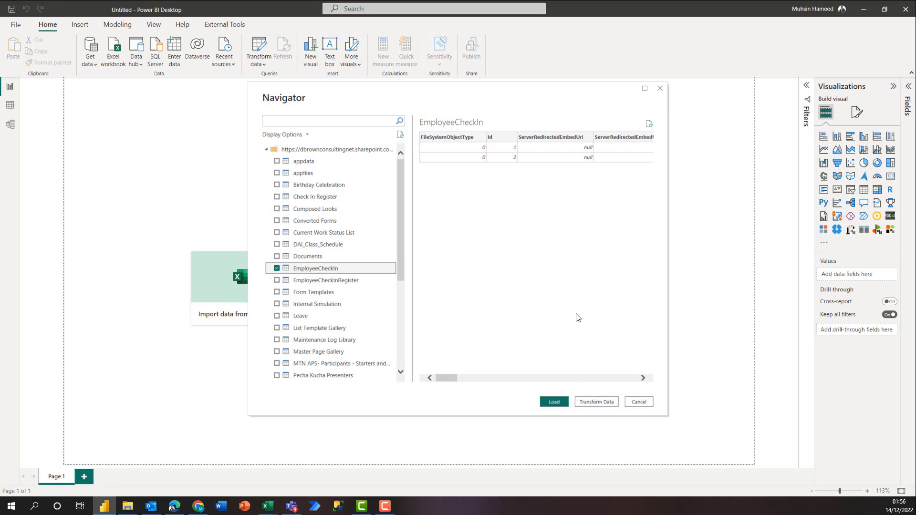
pyautogui.hscroll(5, 578, 317)
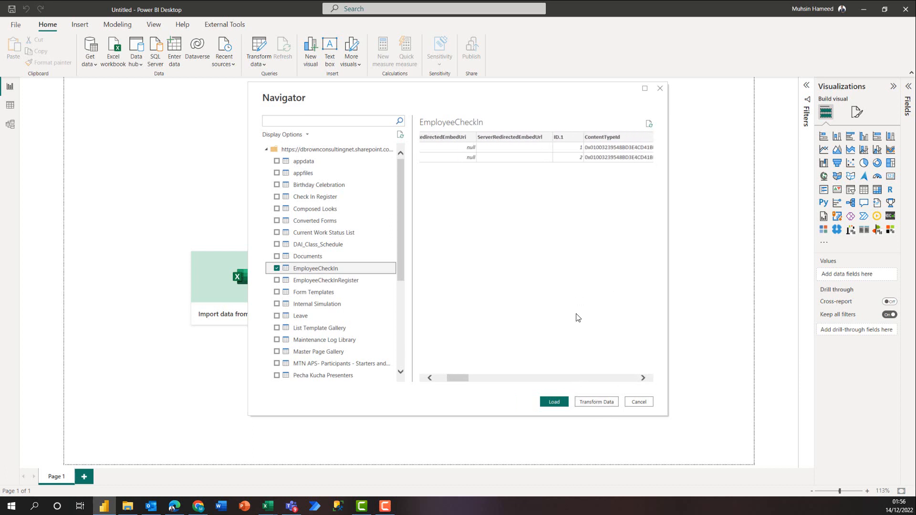
pyautogui.hotkey('alt', 'Tab')
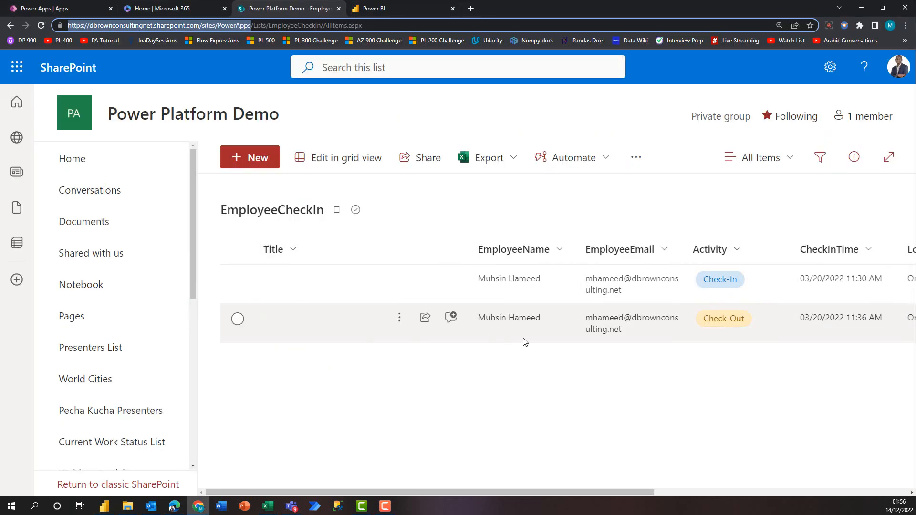
pyautogui.hscroll(5, 524, 342)
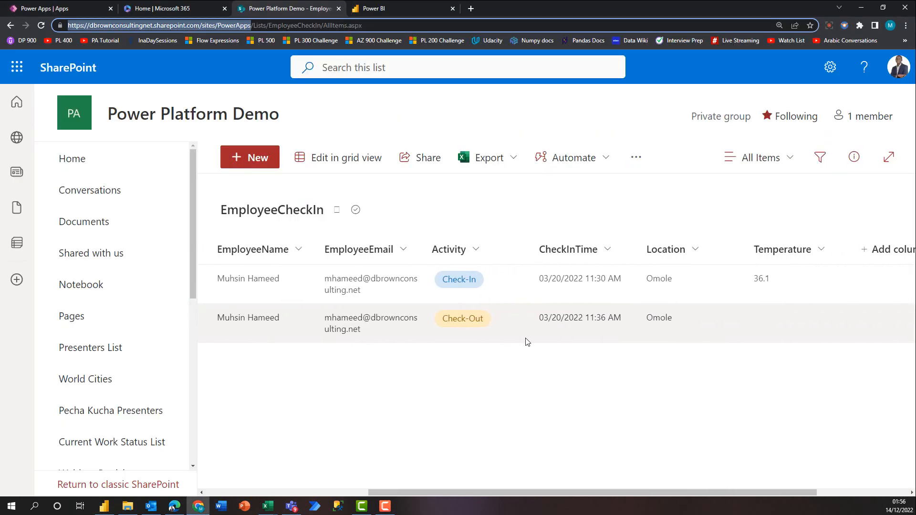
# - Return to Power BI Desktop and examine the EmployeeCheckIn preview's system columns, from ContentTypeId through Created and EditorId
pyautogui.hscroll(4, 527, 342)
pyautogui.hotkey('alt', 'Tab')
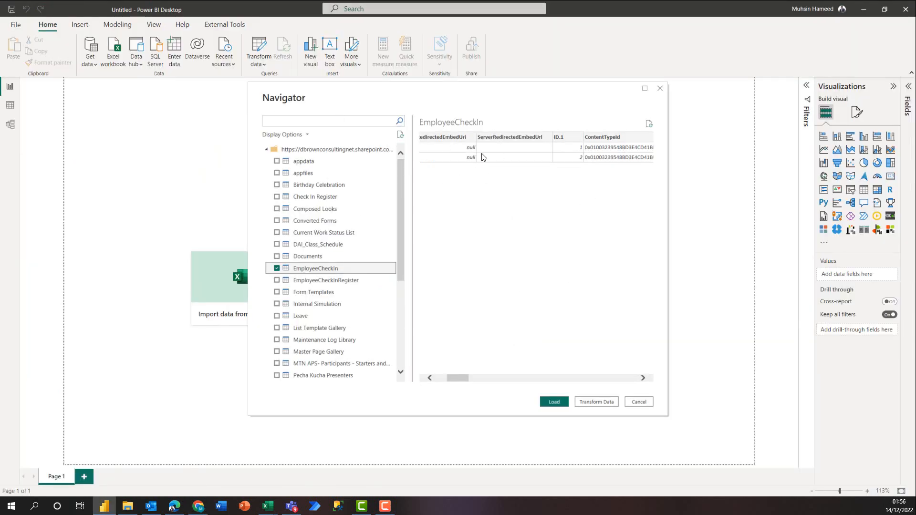
pyautogui.hscroll(5, 514, 172)
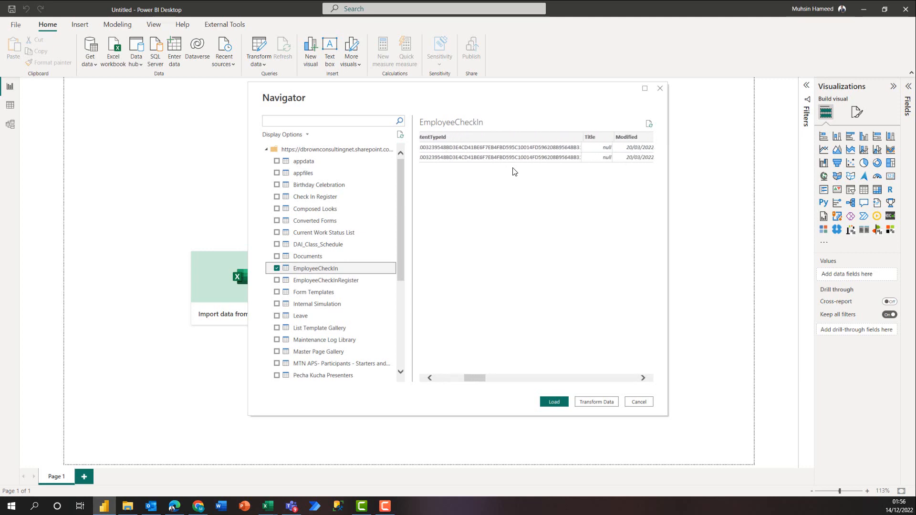
pyautogui.hscroll(5, 514, 172)
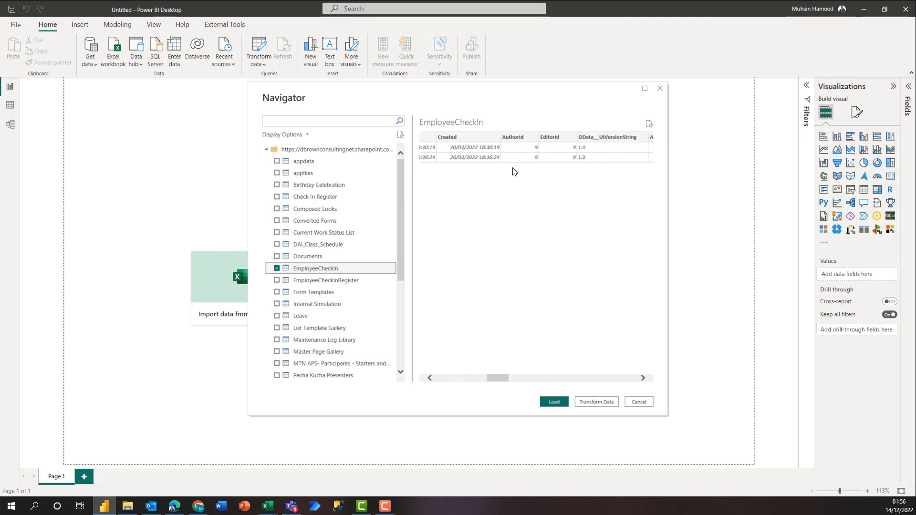
# - Switch to the SharePoint list in the browser and review all its shown and hidden columns through the Title column's Show/hide columns setting
pyautogui.hotkey('alt', 'Tab')
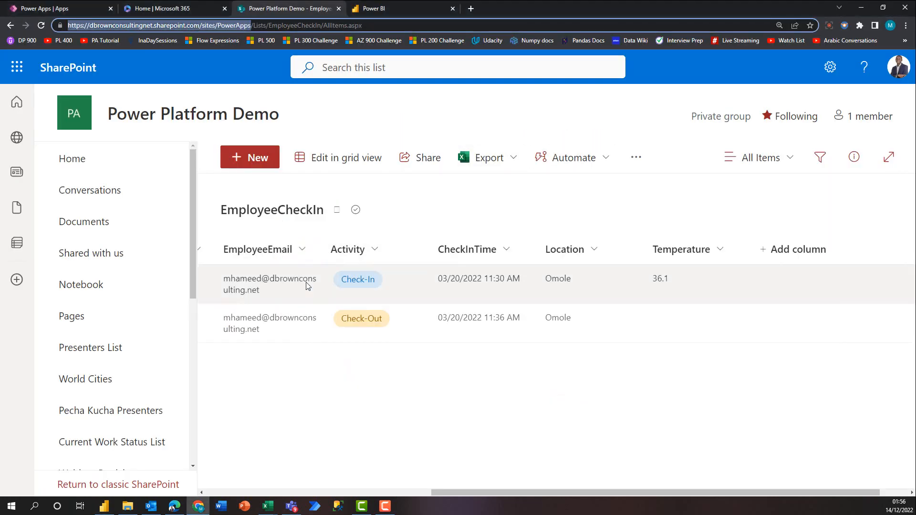
pyautogui.hscroll(-6, 307, 286)
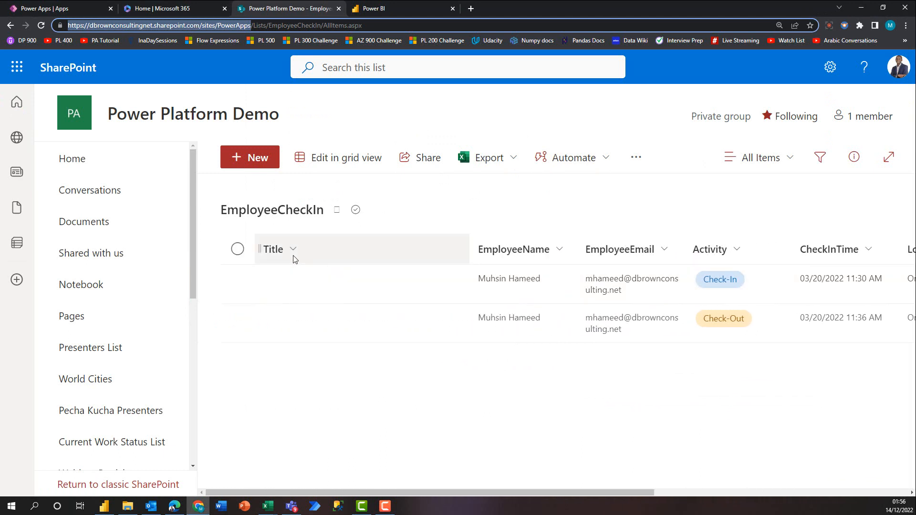
pyautogui.click(294, 252)
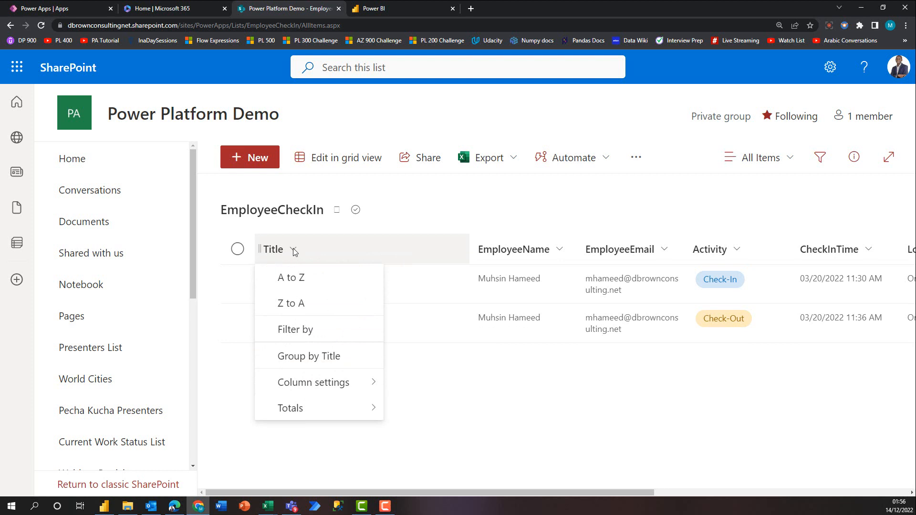
pyautogui.moveTo(337, 381)
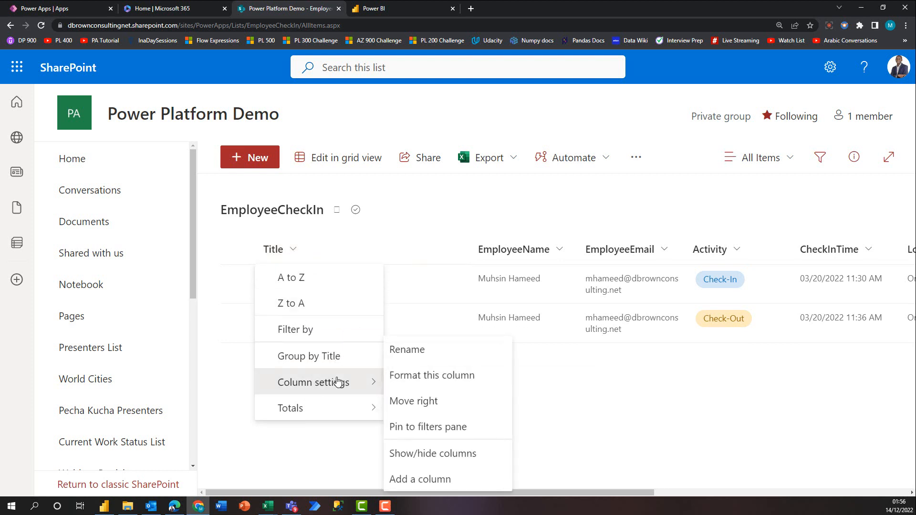
pyautogui.click(423, 455)
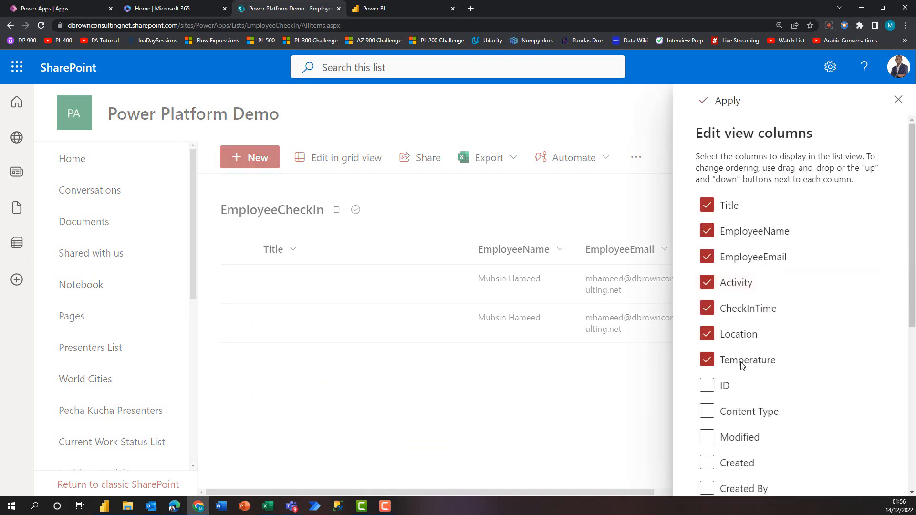
pyautogui.scroll(-3, 742, 365)
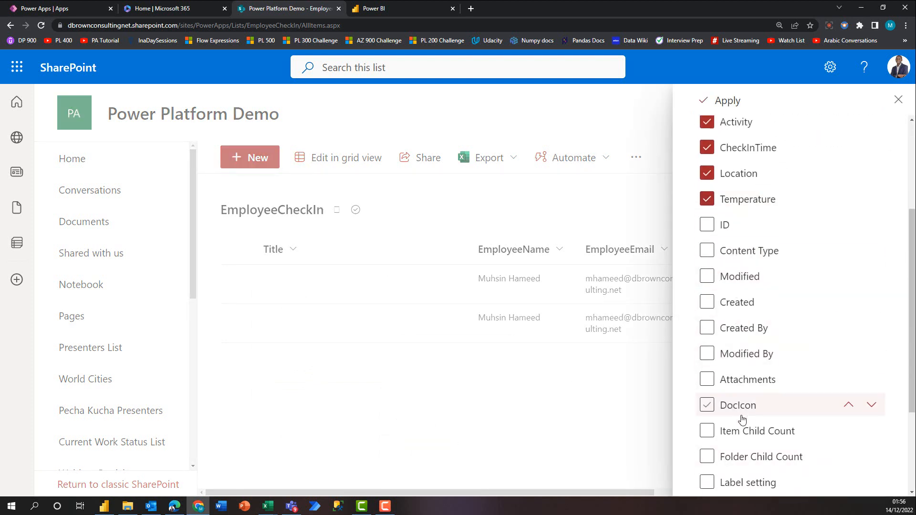
pyautogui.scroll(-3, 742, 419)
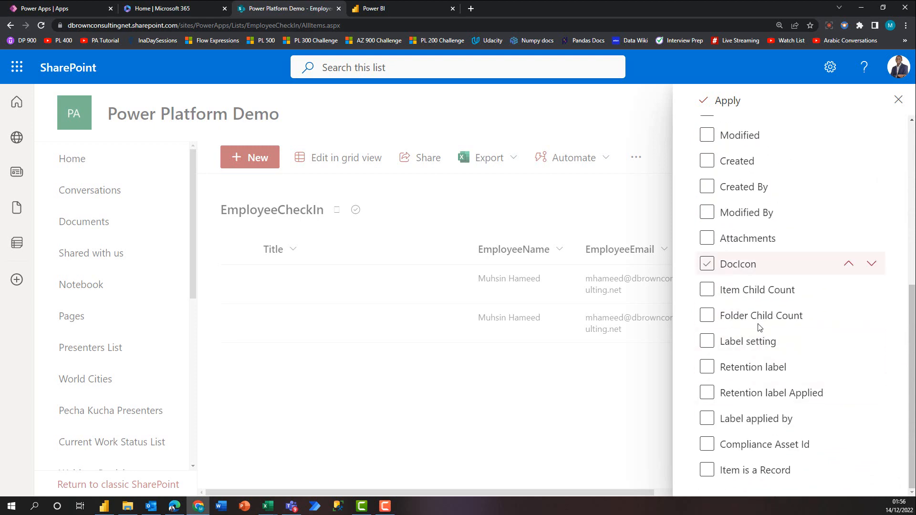
pyautogui.scroll(5, 760, 327)
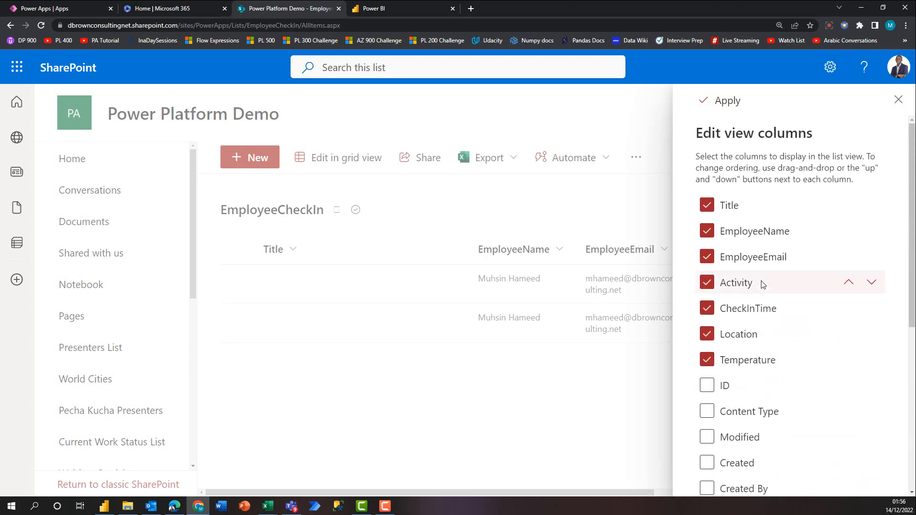
# - Switch back to Power BI Desktop and examine the rest of the EmployeeCheckIn preview, from EmployeeName and Temperature to the Record and Table columns
pyautogui.hotkey('alt', 'Tab')
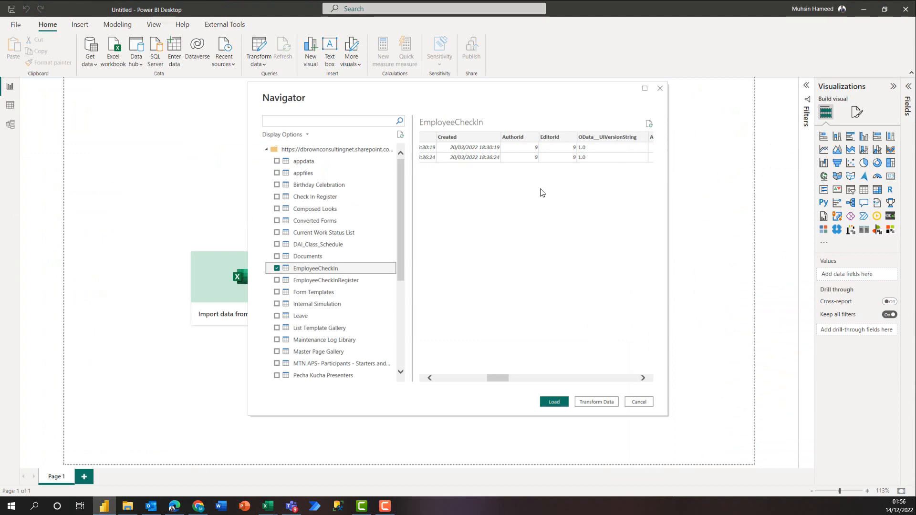
pyautogui.hscroll(6, 544, 164)
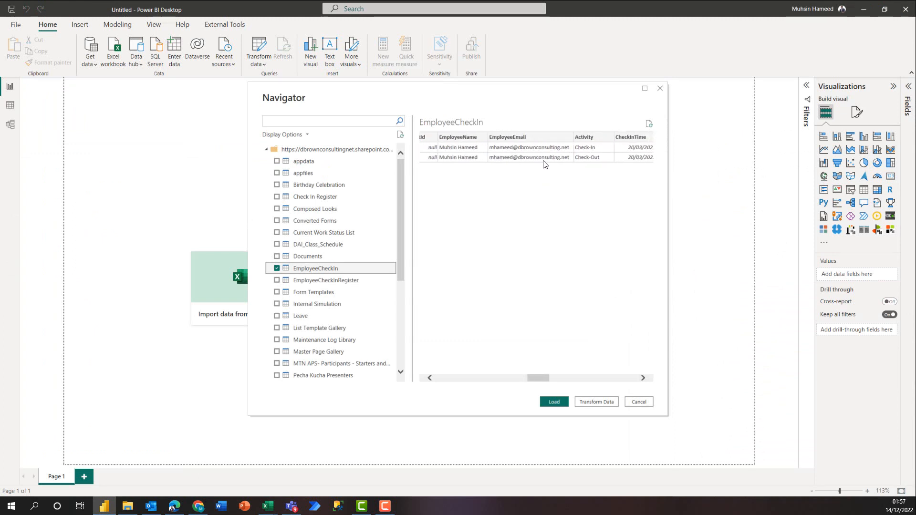
pyautogui.hscroll(8, 544, 164)
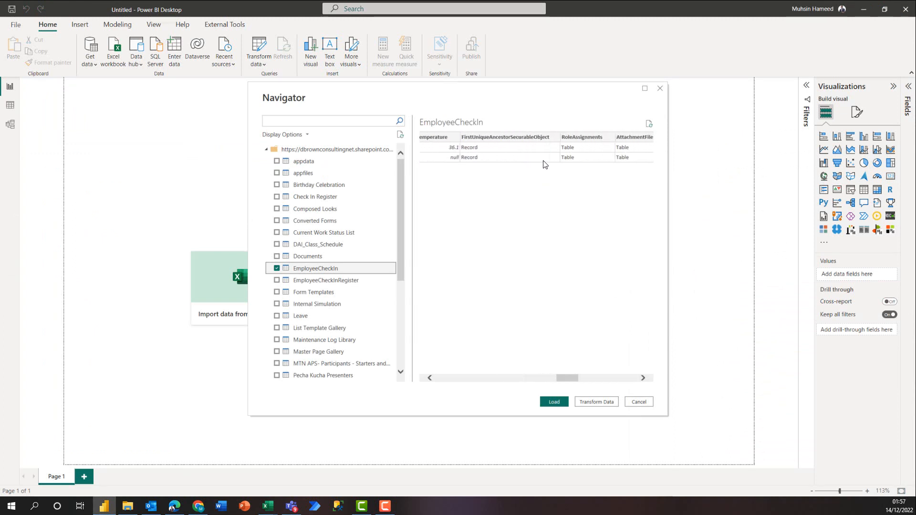
pyautogui.hscroll(8, 545, 163)
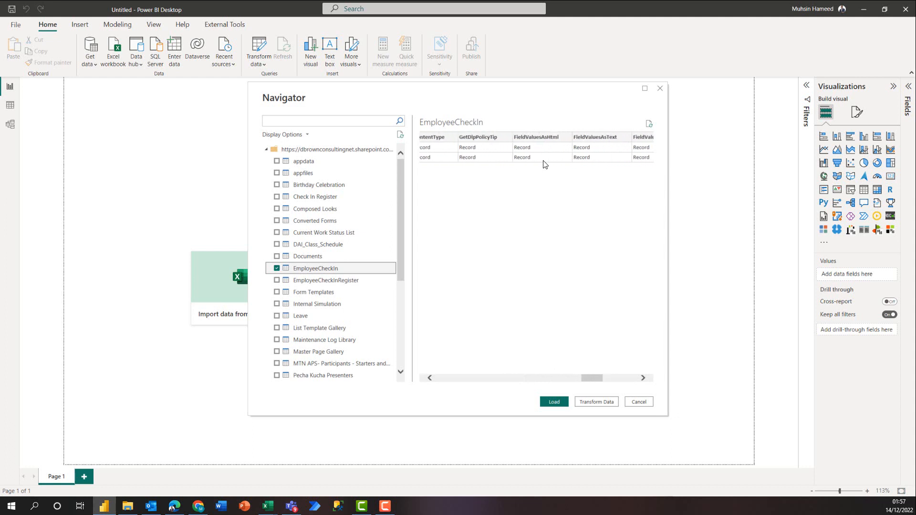
pyautogui.hscroll(1, 544, 164)
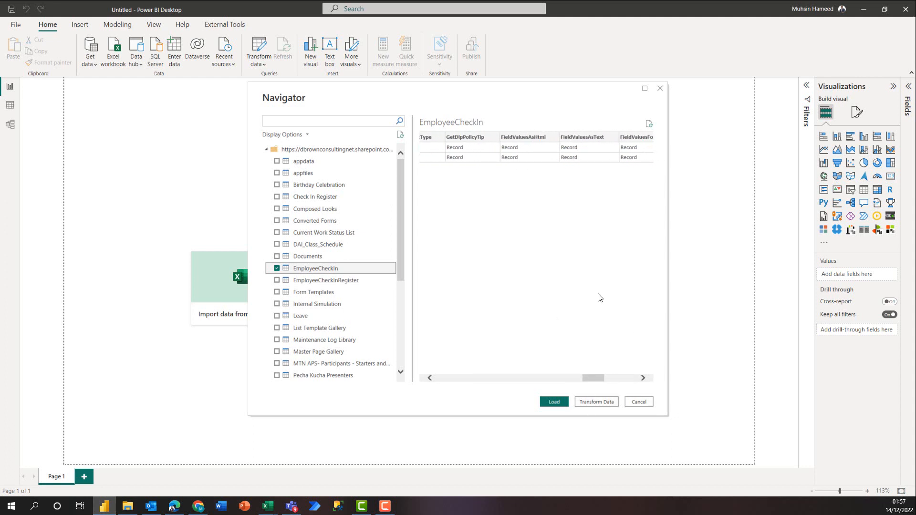